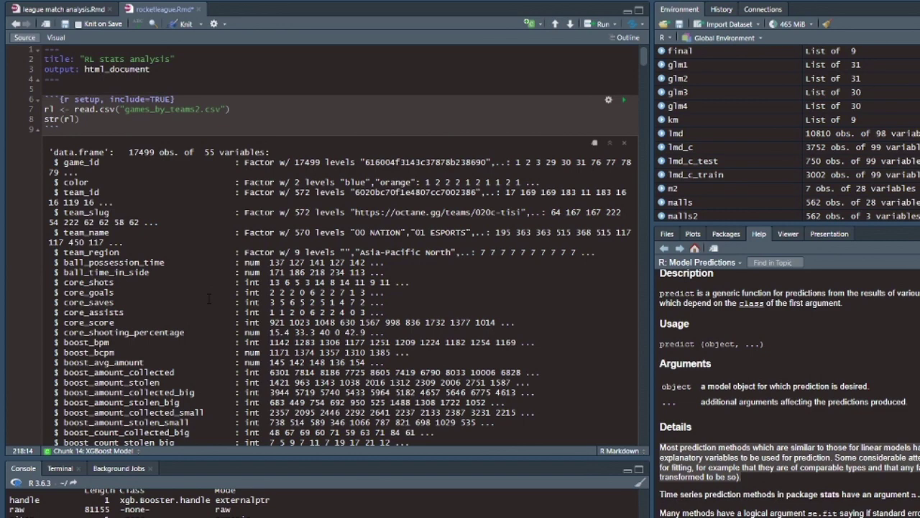
Examine the structure of the rl data frame down to the winner variable, and the table of color against winner.
scroll(208, 298, "down", 3)
scroll(168, 208, "down", 6)
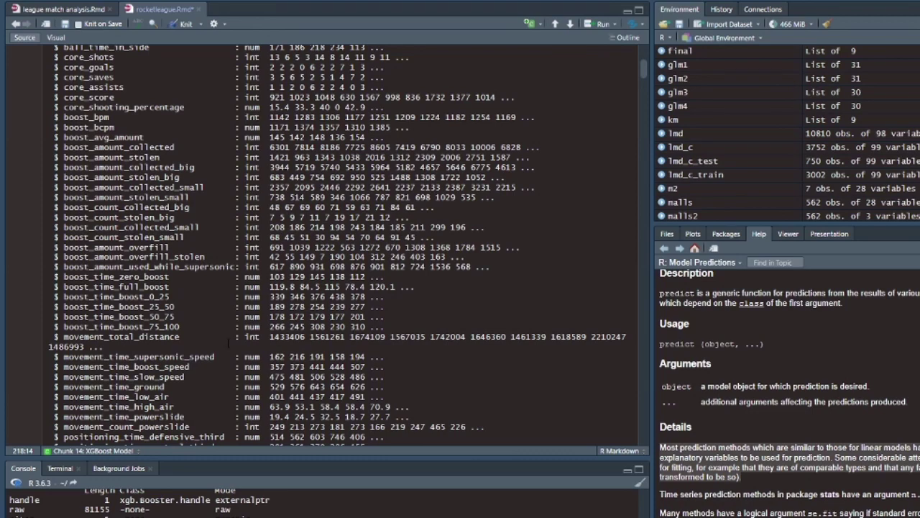
scroll(187, 273, "down", 6)
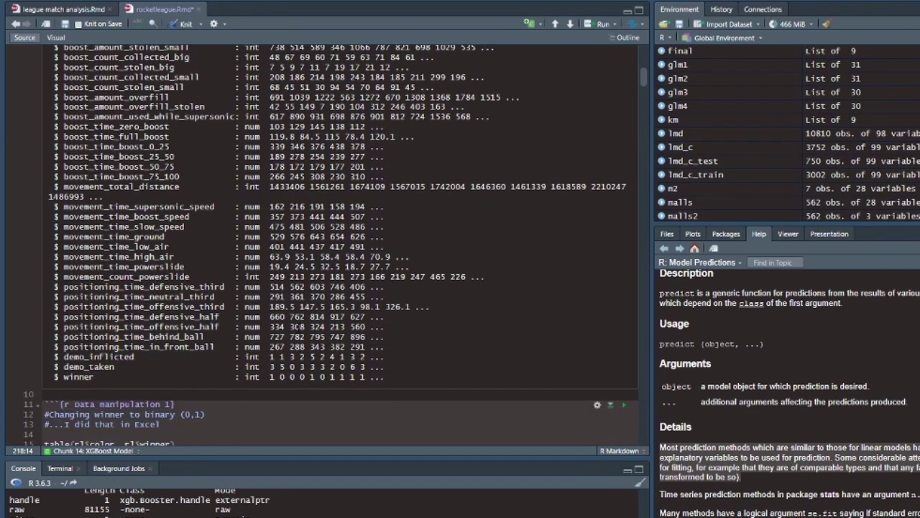
scroll(194, 329, "down", 1)
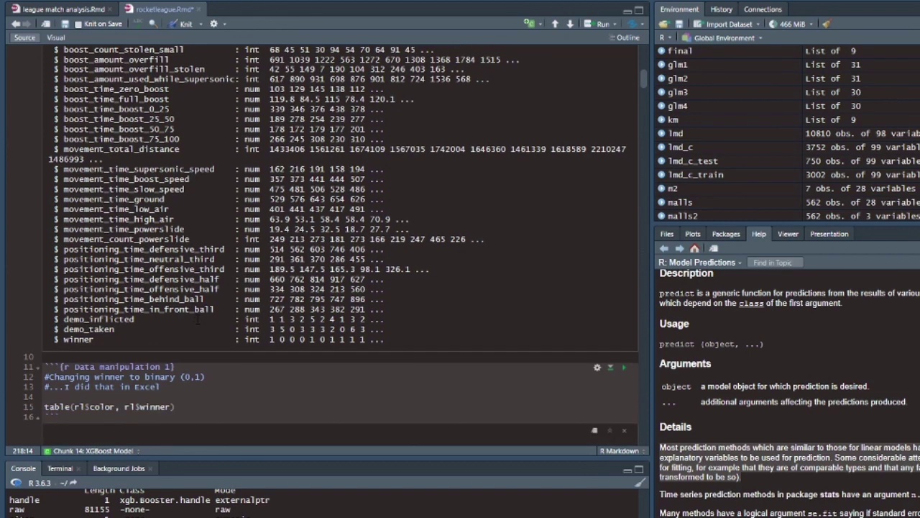
scroll(201, 276, "down", 1)
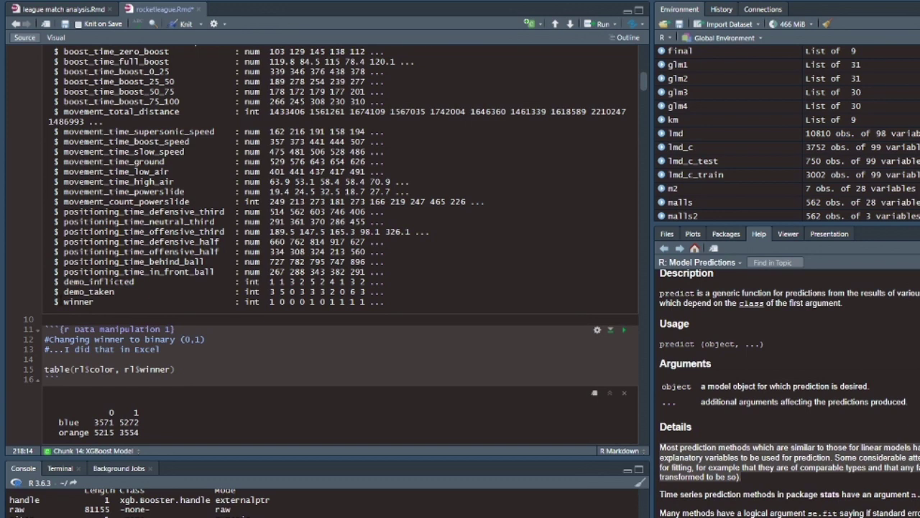
left_click_drag(62, 301, 384, 301)
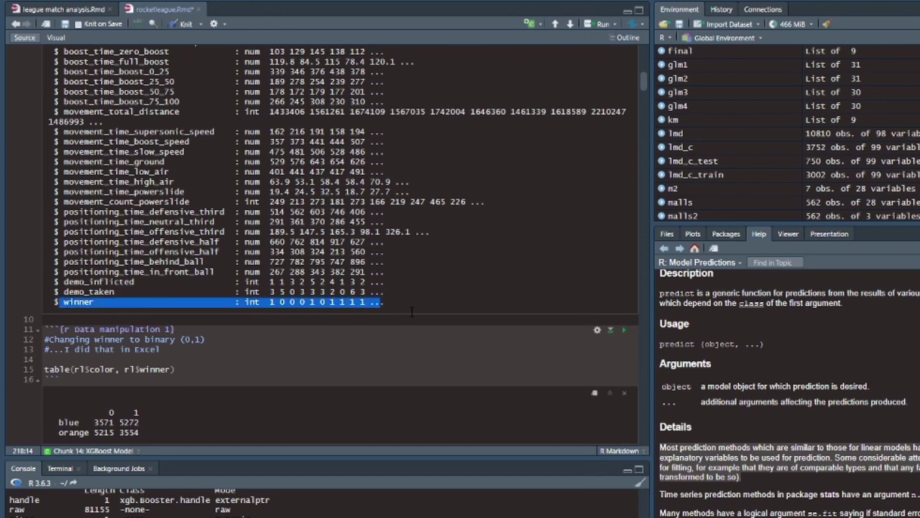
left_click(417, 279)
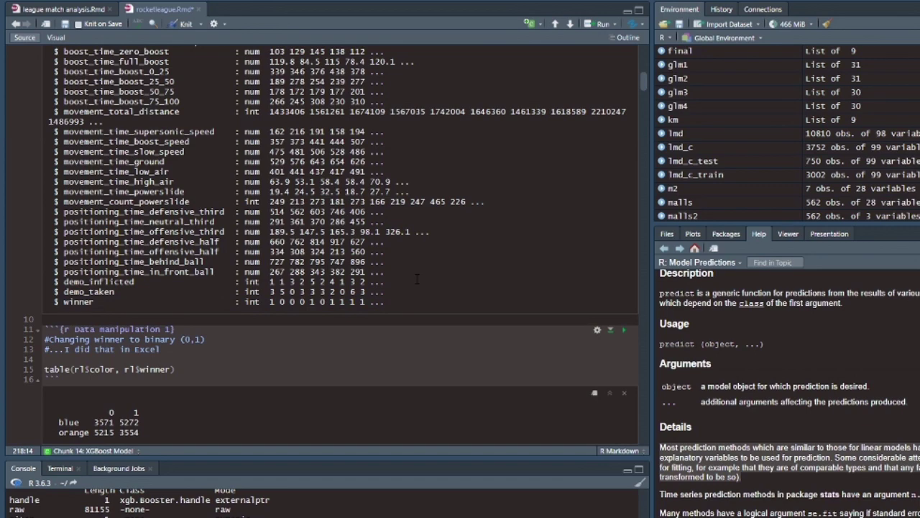
scroll(416, 279, "down", 5)
mouse_move(52, 259)
left_mouse_down()
mouse_move(147, 286)
mouse_move(51, 258)
left_mouse_up()
left_click(153, 285)
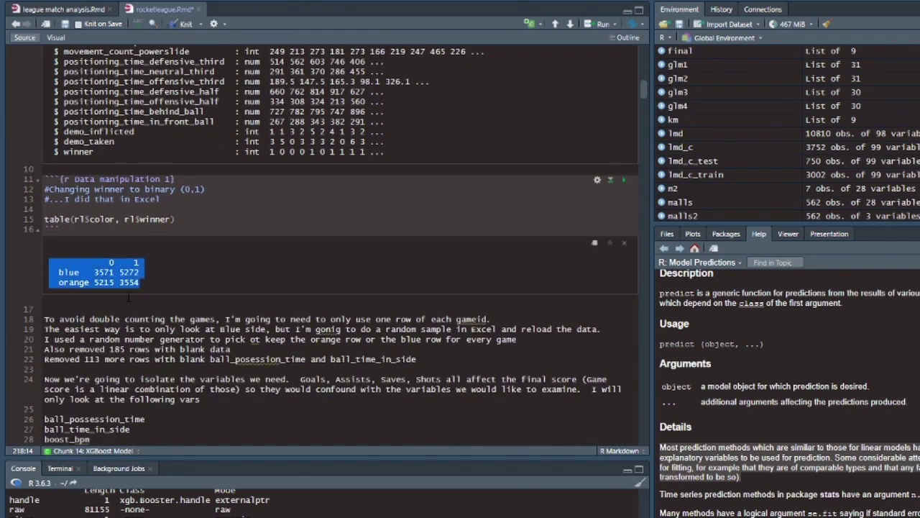
left_click(125, 271)
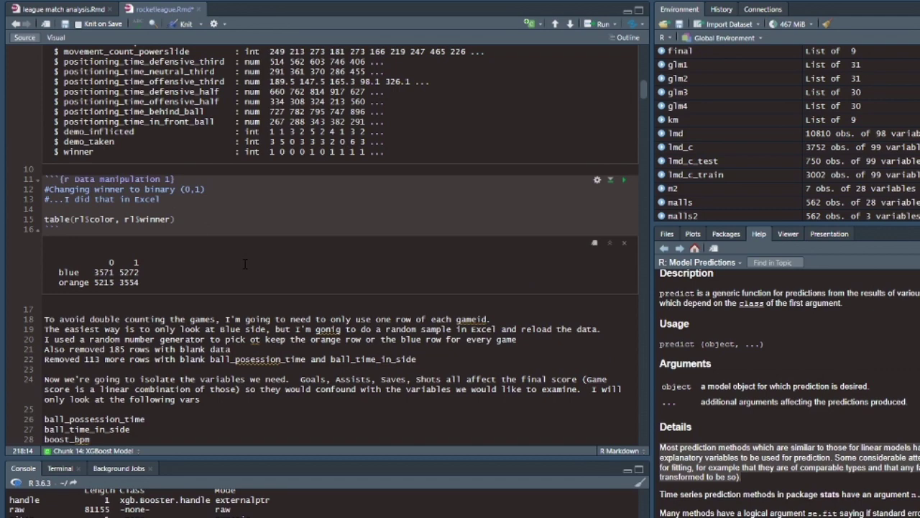
Read the row-sampling and variable-selection notes, the list of chosen variables, and the library-loading and train/test split code.
scroll(201, 277, "down", 5)
scroll(268, 302, "up", 2)
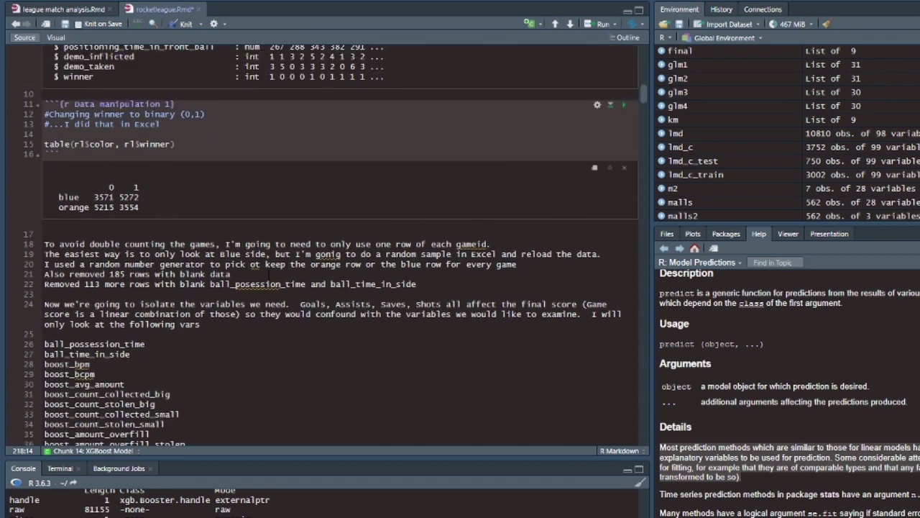
scroll(269, 281, "down", 5)
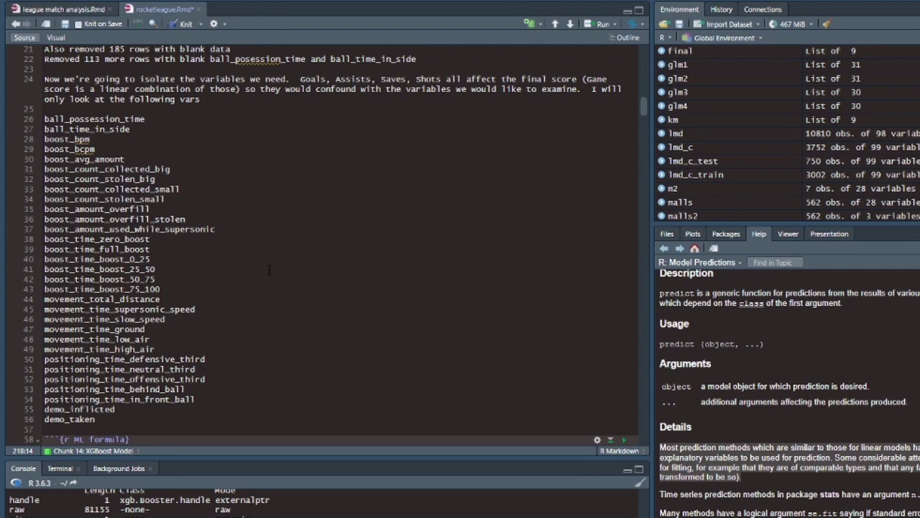
scroll(270, 270, "down", 1)
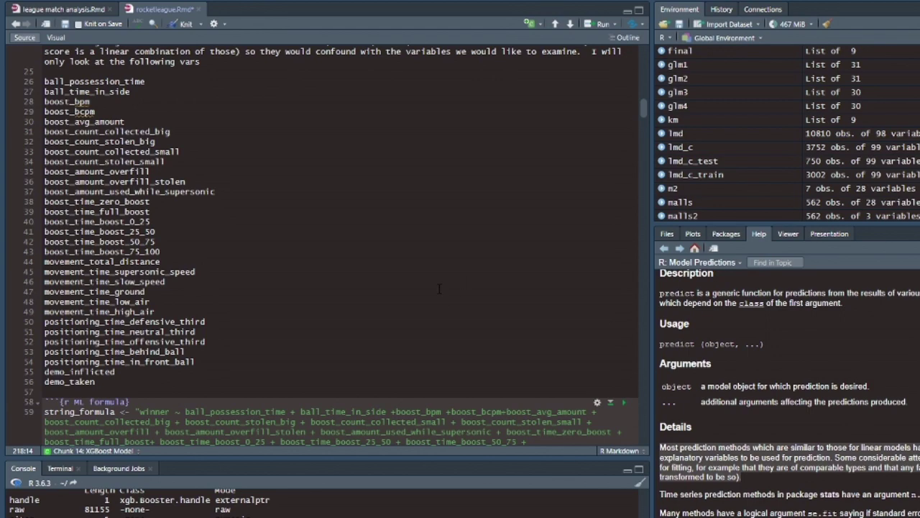
scroll(439, 289, "down", 3)
scroll(423, 229, "down", 10)
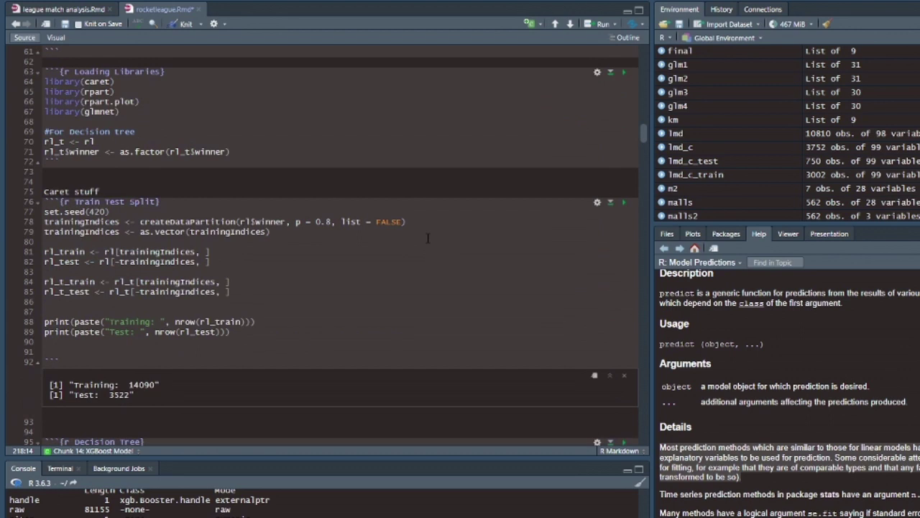
scroll(425, 233, "up", 3)
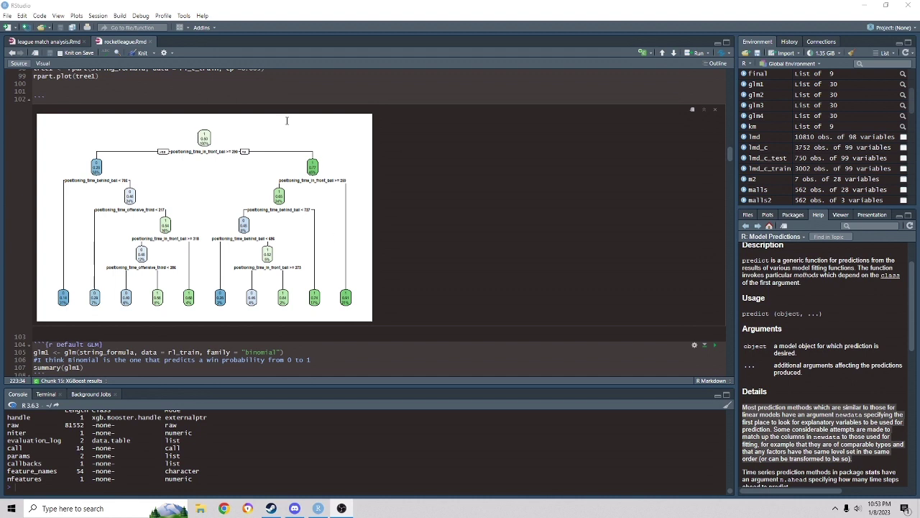
Examine the coefficient estimates in the glm1 summary, focusing on boost_count_collected_big and boost_count_stolen_big.
scroll(301, 143, "down", 10)
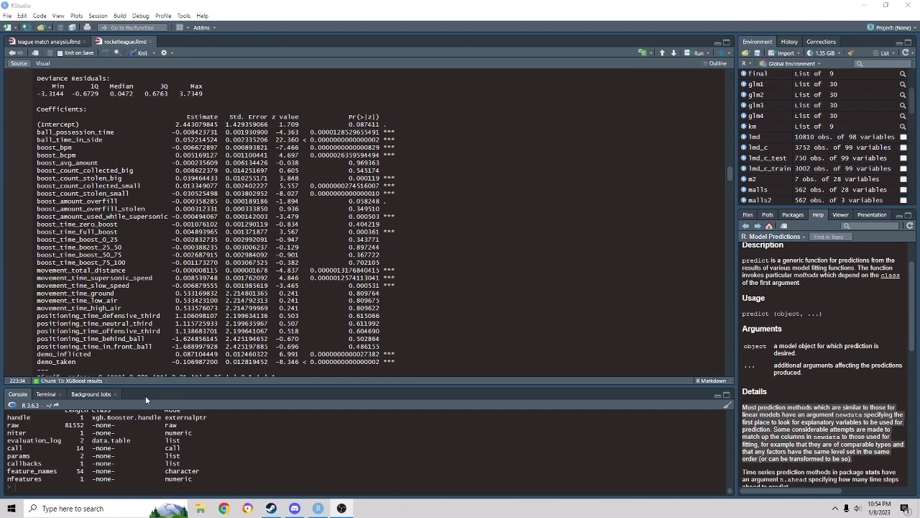
left_click_drag(83, 127, 40, 124)
left_click(144, 120)
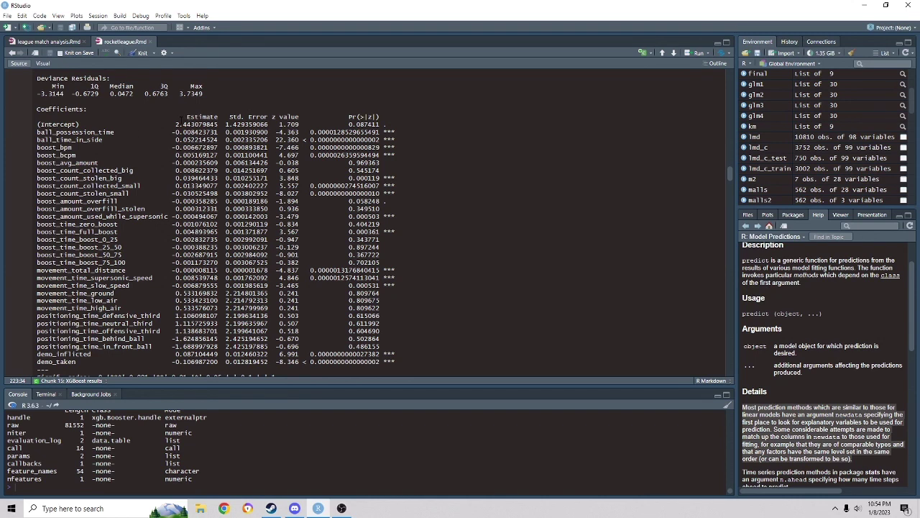
left_click_drag(190, 119, 206, 124)
left_click(206, 121)
left_click_drag(44, 171, 177, 179)
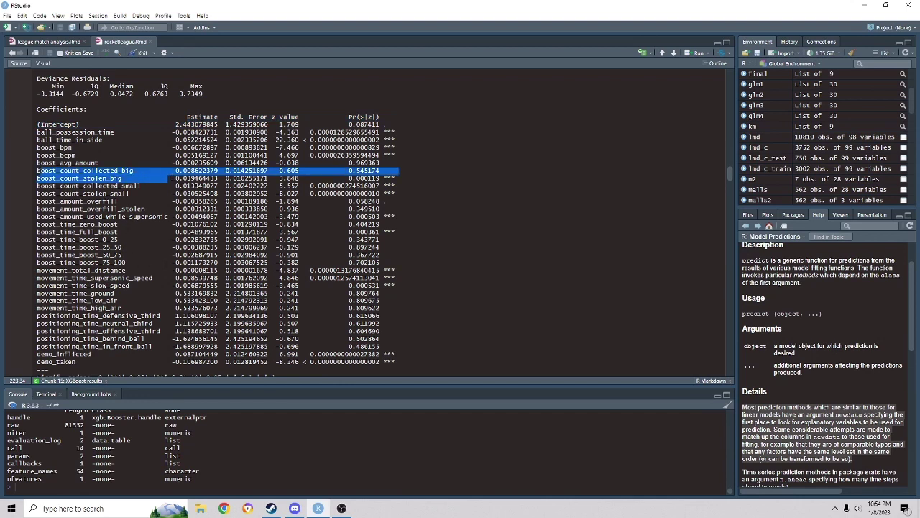
left_click(98, 176)
left_click_drag(40, 177, 216, 178)
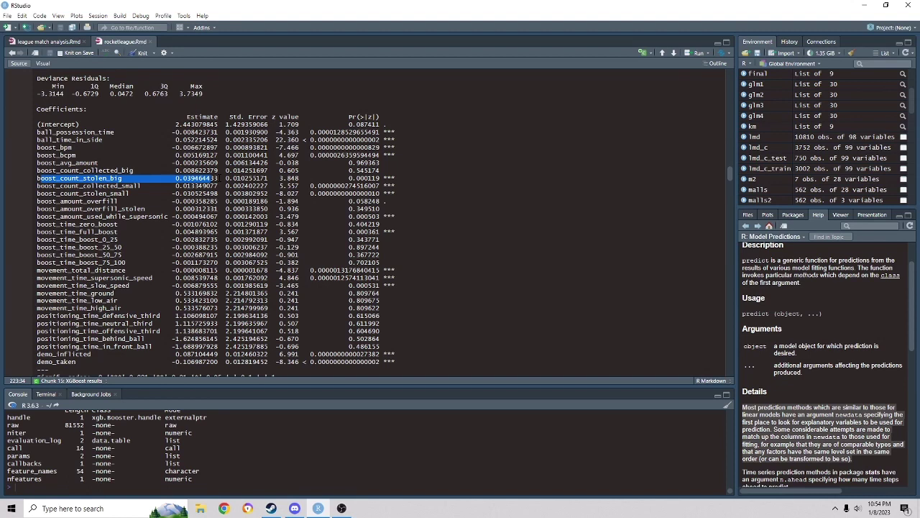
left_click(219, 177)
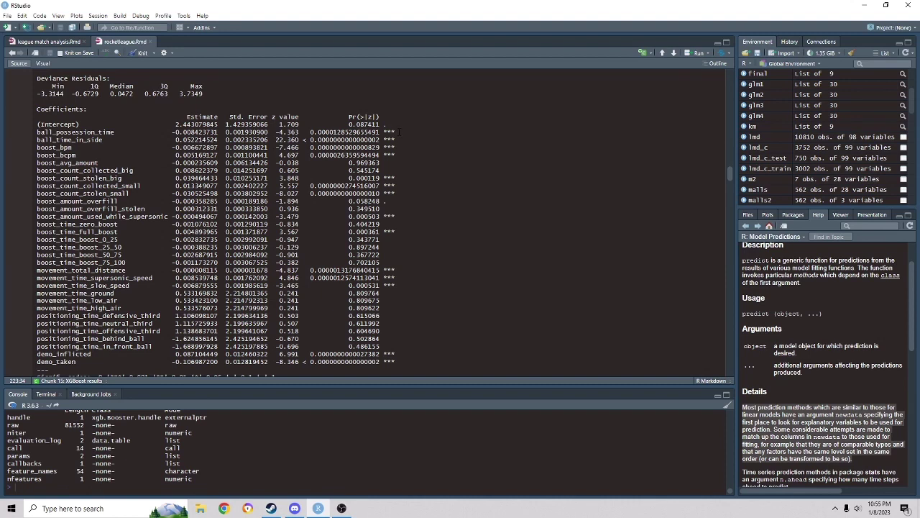
Compare the significance of the glm1 predictors, including the big-boost, supersonic boost, full-boost and positioning variables.
scroll(215, 223, "down", 2)
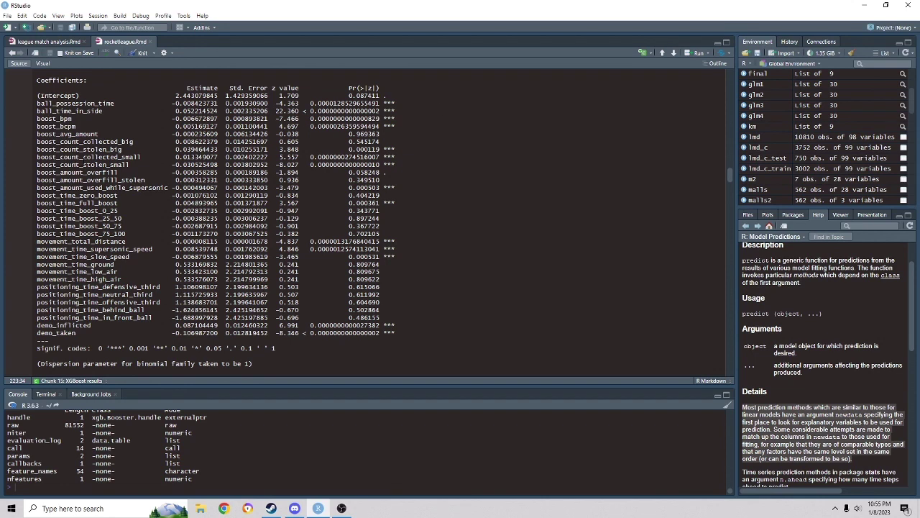
left_click_drag(94, 142, 415, 142)
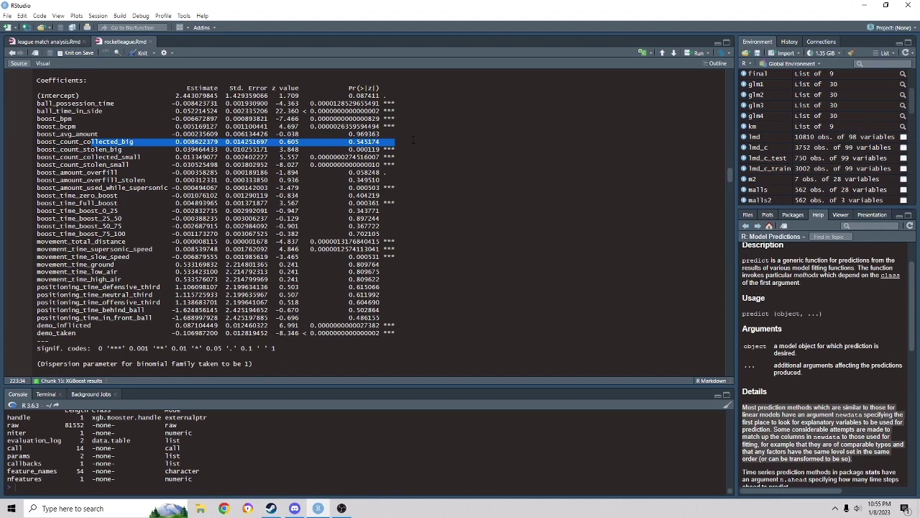
left_click(413, 140)
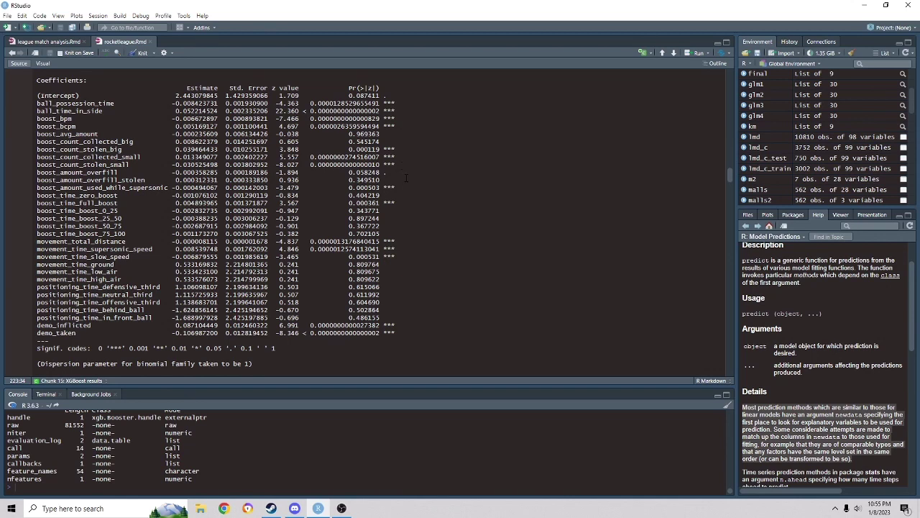
left_click_drag(325, 188, 307, 187)
left_click_drag(397, 188, 126, 188)
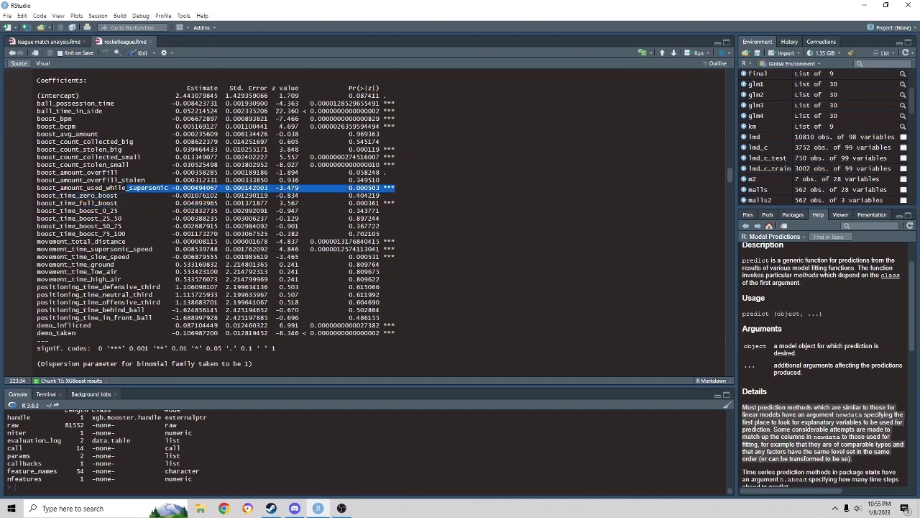
left_click_drag(397, 204, 78, 204)
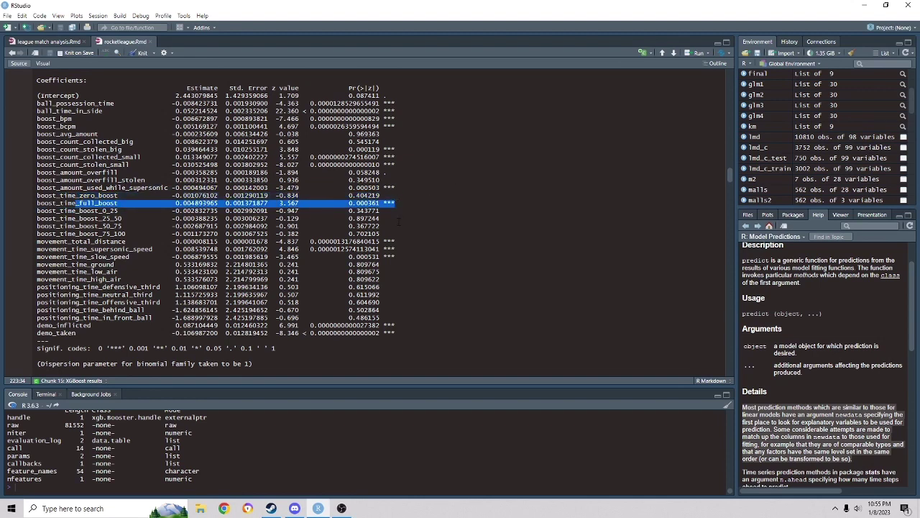
left_click(397, 222)
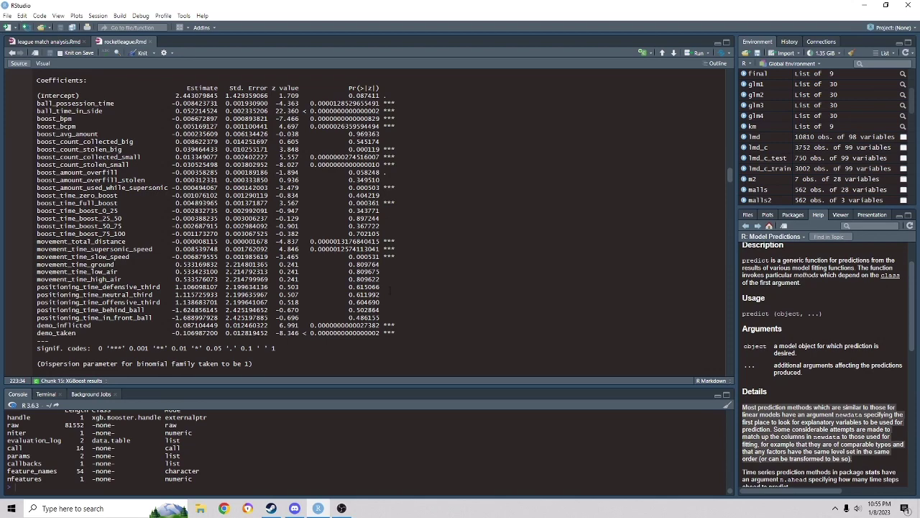
left_click_drag(395, 311, 35, 302)
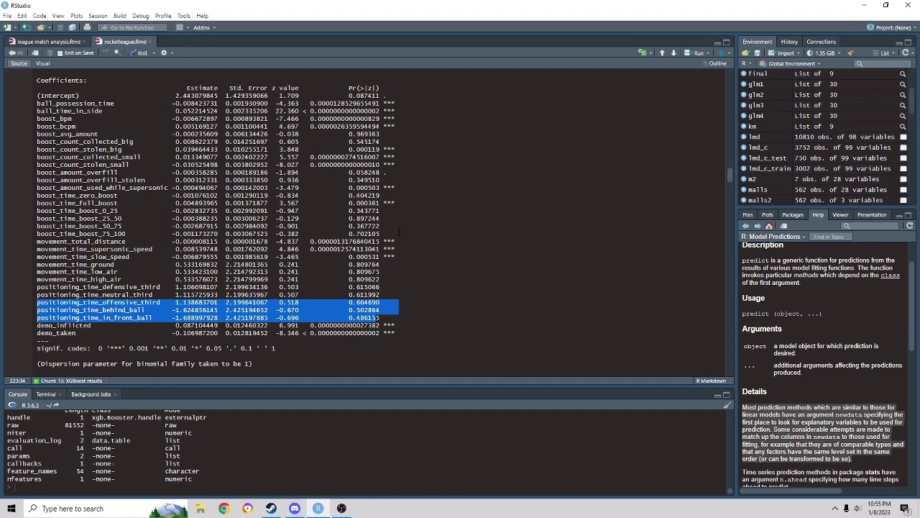
left_click(404, 309)
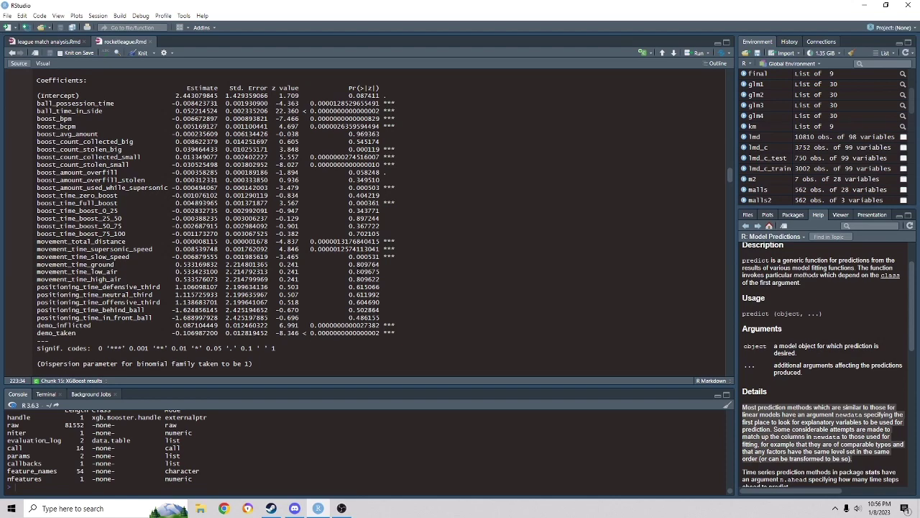
Set the cp value of tree2 in the Decision Tree 2 chunk to 0.001 and run the chunk to replot the tree.
scroll(376, 219, "down", 10)
scroll(376, 219, "down", 3)
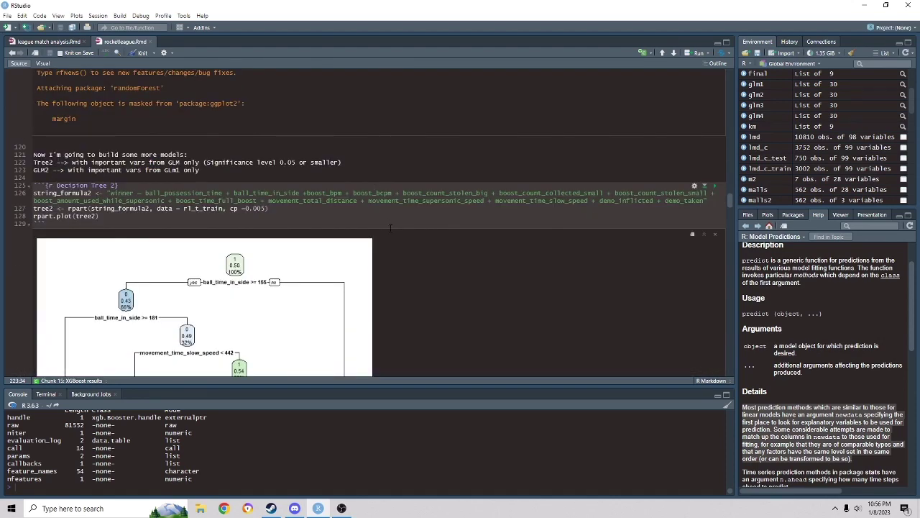
scroll(233, 144, "up", 3)
scroll(423, 269, "down", 5)
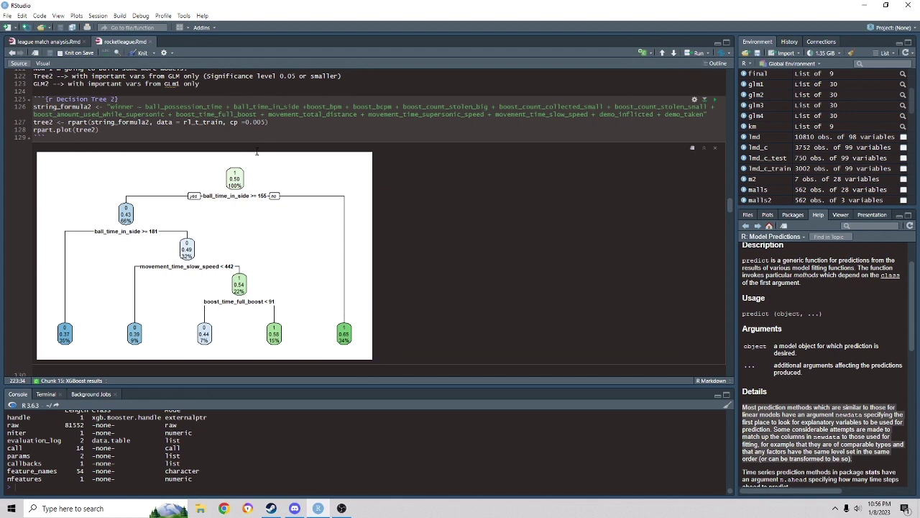
double_click(233, 123)
left_click(269, 125)
key("Left")
key("BackSpace")
type("1")
left_click(716, 100)
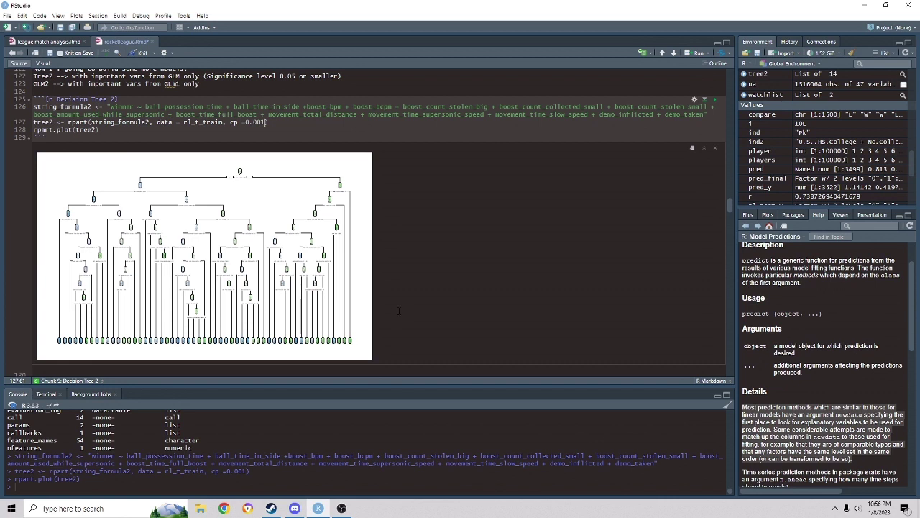
Set tree2's cp value to 0.0025 and rerun the Decision Tree 2 chunk.
key("BackSpace")
type("25")
left_click(717, 98)
left_click(716, 100)
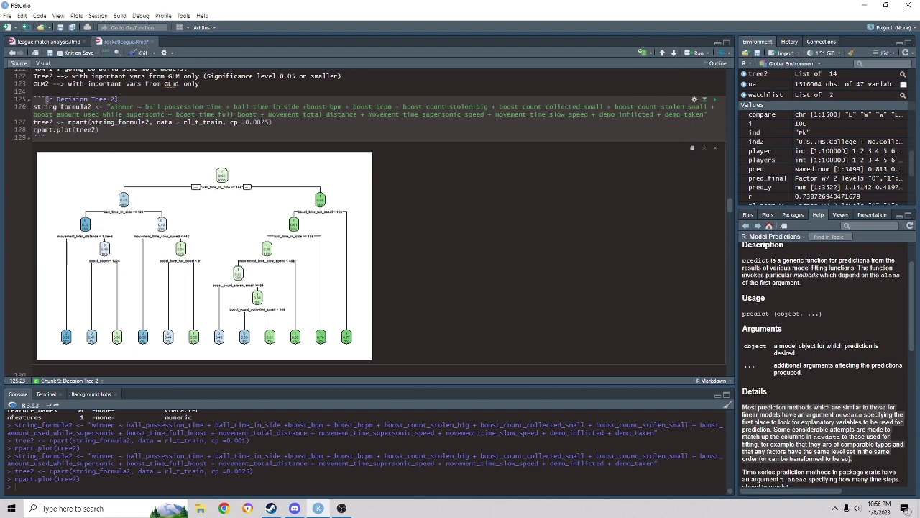
Restore tree2's cp value to 0.005 and rerun the Decision Tree 2 chunk.
left_click(264, 123)
key("BackSpace")
key("BackSpace")
key("ctrl+shift+Return")
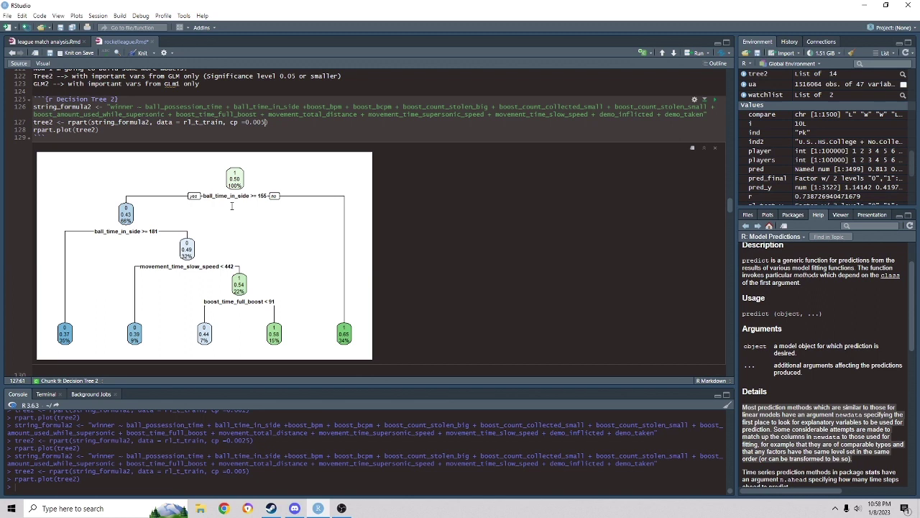
key("ctrl+Return")
key("ctrl+Return")
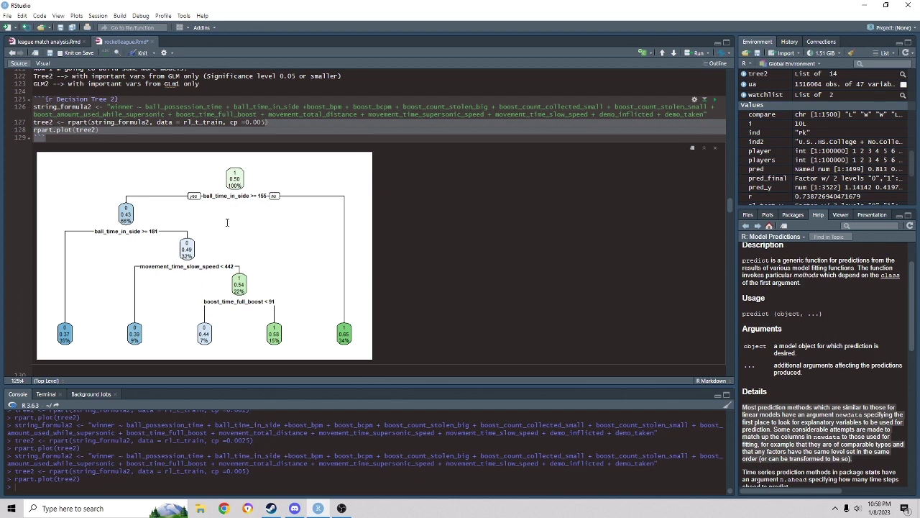
Examine the GLM 2 chunk and the coefficients in its glm2 summary.
scroll(227, 223, "down", 3)
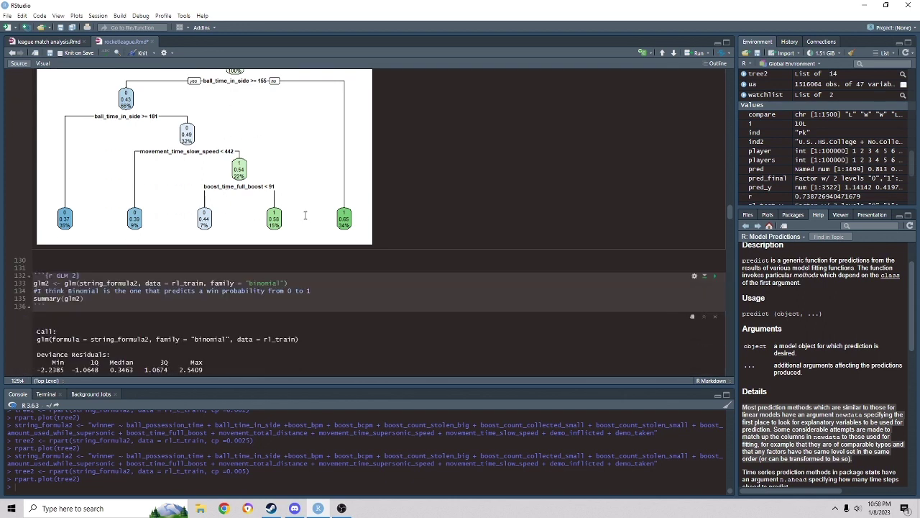
scroll(305, 215, "up", 2)
scroll(439, 266, "down", 3)
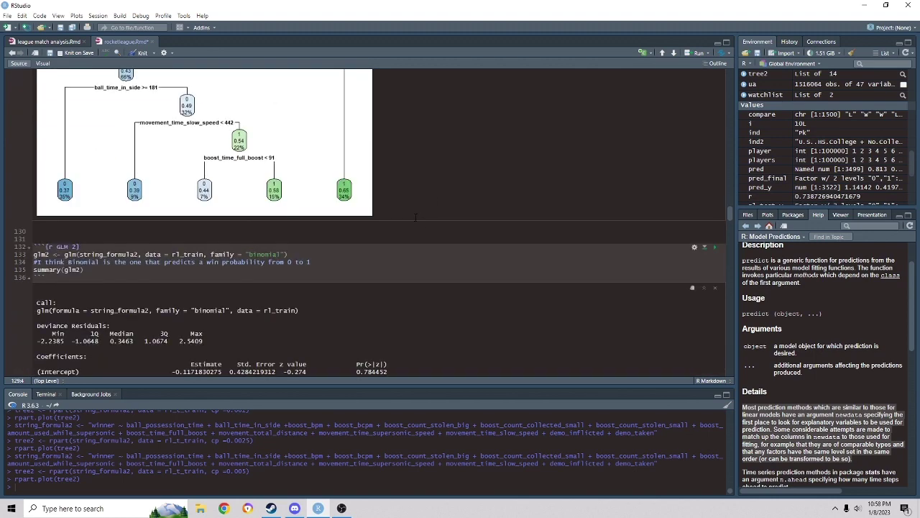
scroll(401, 208, "down", 5)
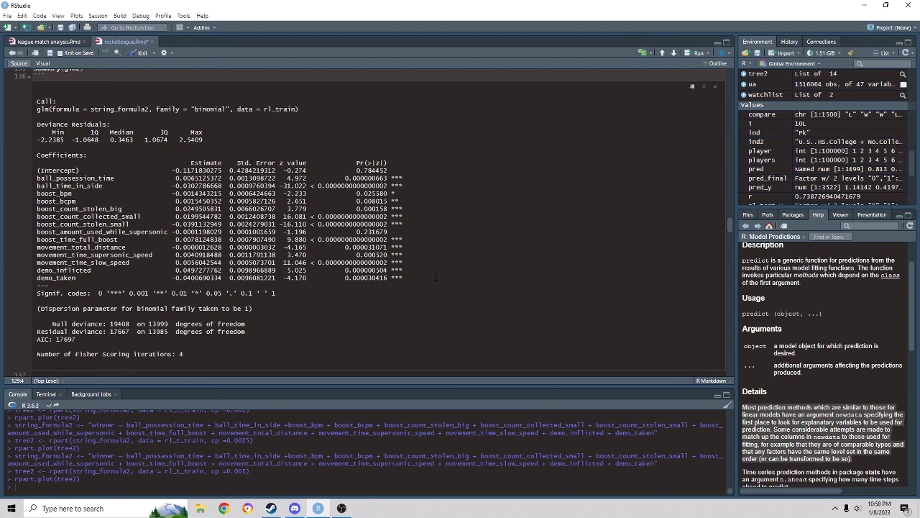
Examine the boost-related coefficients in the glm2 summary, including boost_bpm, boost_bcpm and boost_count_stolen_big.
left_click_drag(433, 201, 38, 193)
left_click(84, 204)
left_click_drag(38, 202, 84, 202)
left_click(83, 202)
mouse_move(38, 216)
left_mouse_down()
mouse_move(141, 217)
mouse_move(45, 216)
left_mouse_up()
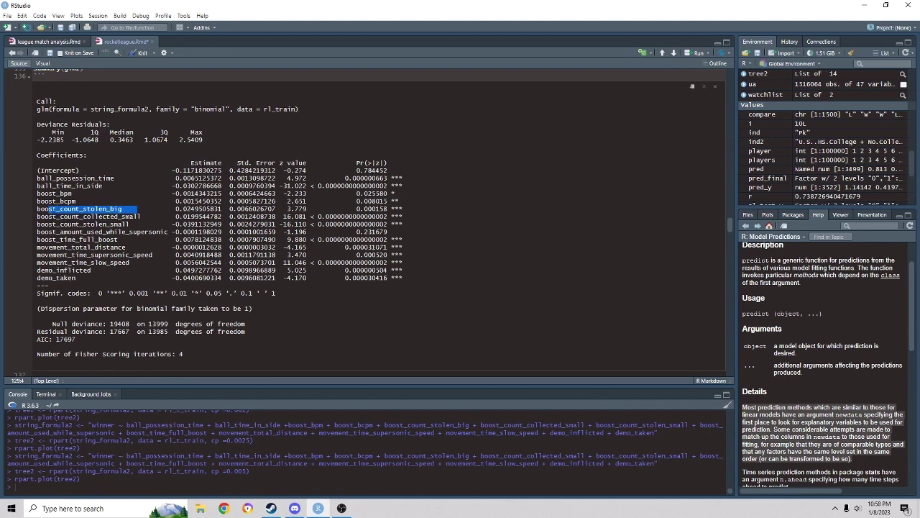
left_click(149, 223)
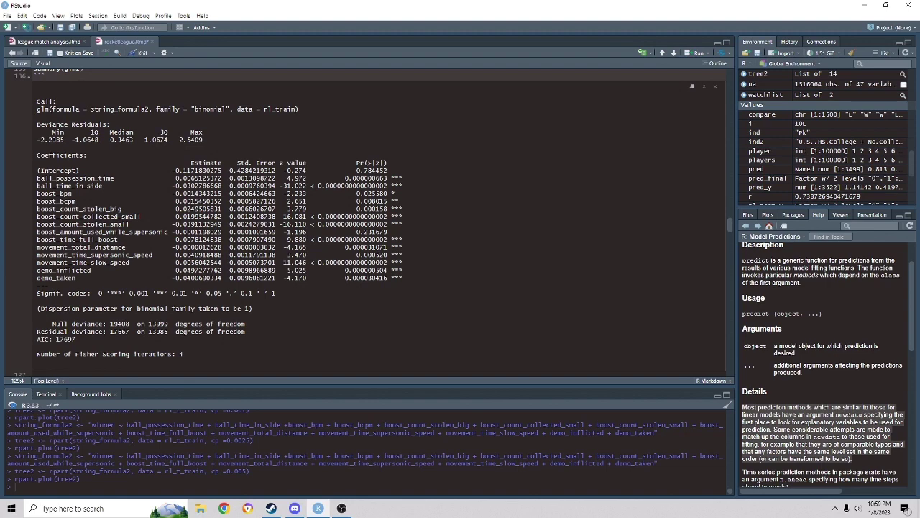
Review the Tree 1 confusion matrix in the model accuracy output, checking its accuracy and prediction counts.
scroll(374, 216, "down", 3)
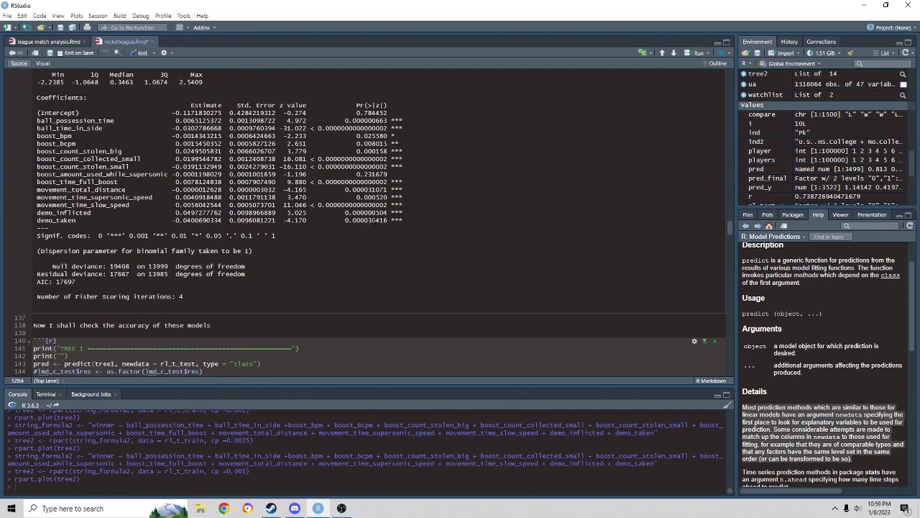
scroll(314, 235, "down", 10)
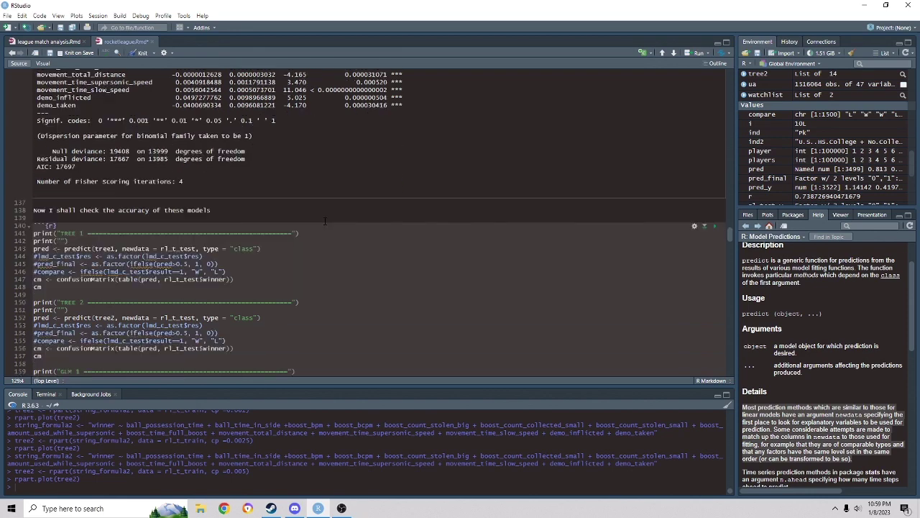
scroll(314, 234, "down", 3)
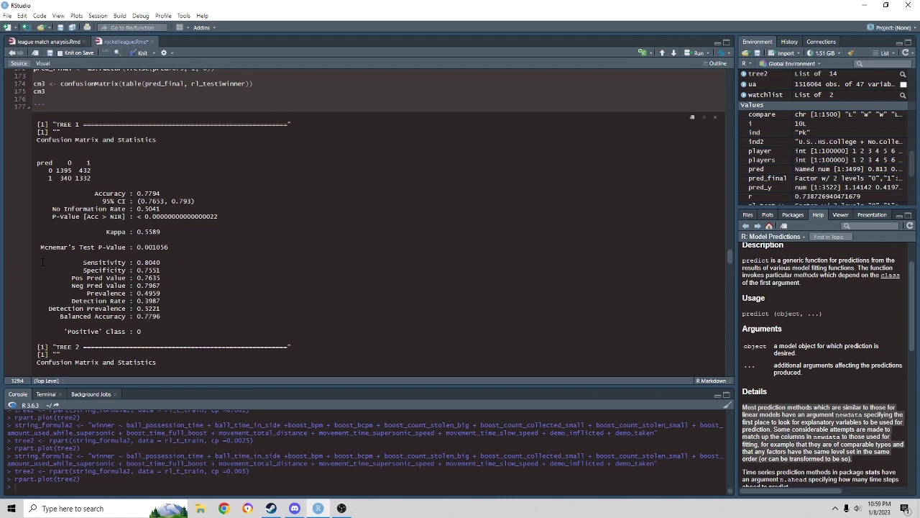
left_click_drag(95, 193, 164, 193)
left_click(165, 192)
double_click(65, 170)
left_click(73, 171)
double_click(82, 178)
left_click(108, 180)
Check the No Information Rate and the P-Value [Acc > NIR] in the Tree 1 statistics.
left_click_drag(137, 208, 160, 208)
left_click(226, 209)
left_click_drag(52, 216, 228, 216)
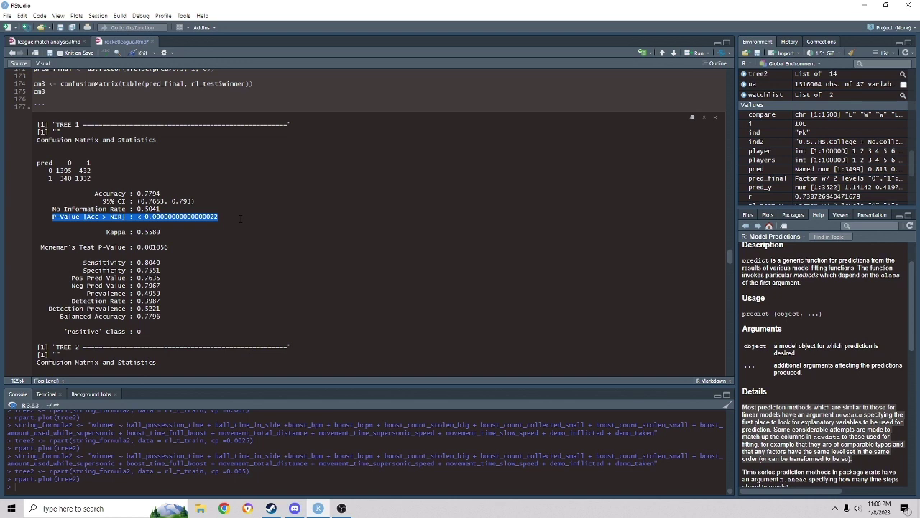
left_click(242, 211)
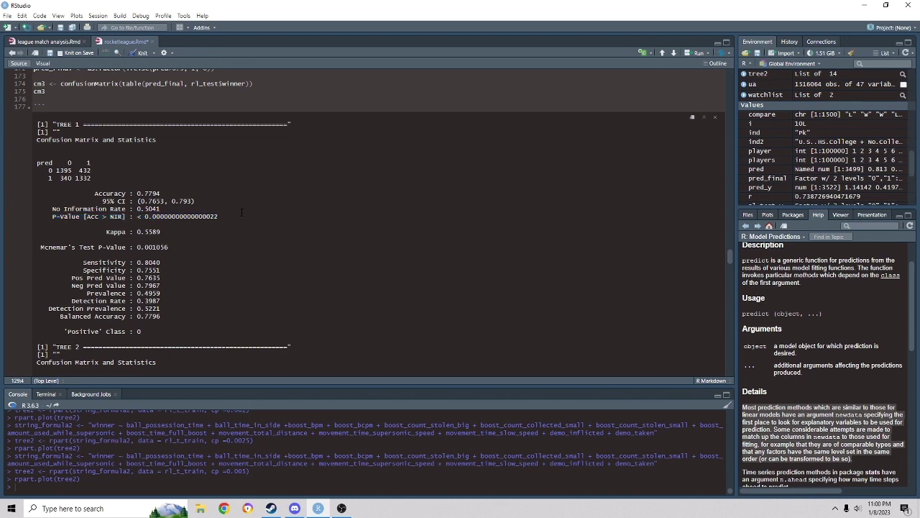
left_click_drag(219, 217, 134, 216)
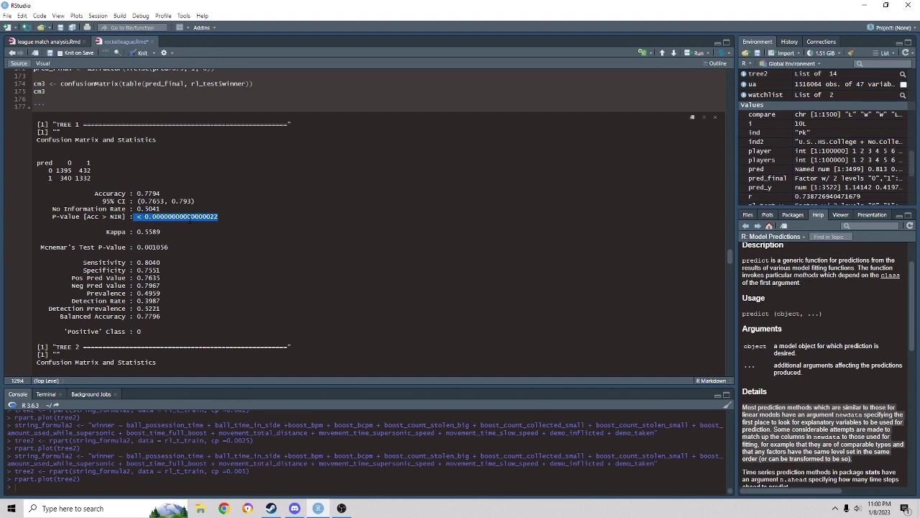
left_click(211, 221)
Compare the Tree 2 confusion matrix statistics with Tree 1, checking accuracy, No Information Rate and P-Value.
scroll(210, 221, "down", 2)
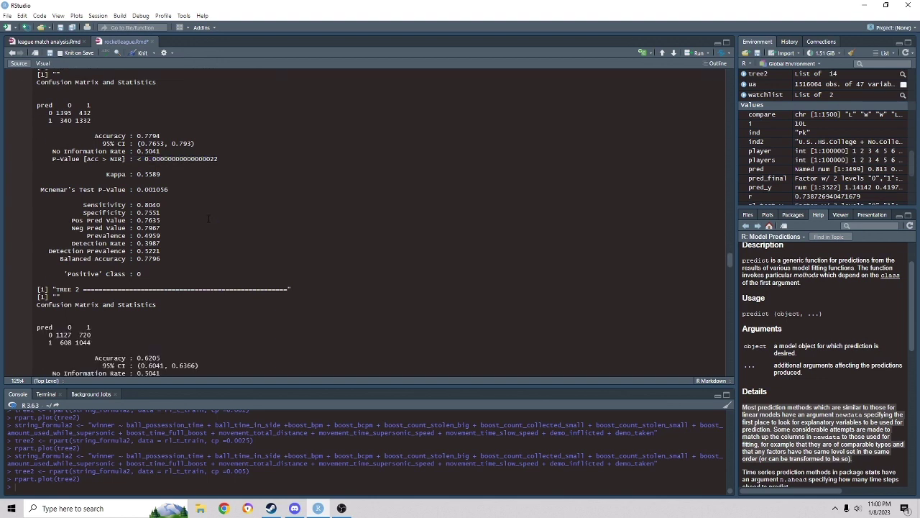
scroll(221, 209, "down", 6)
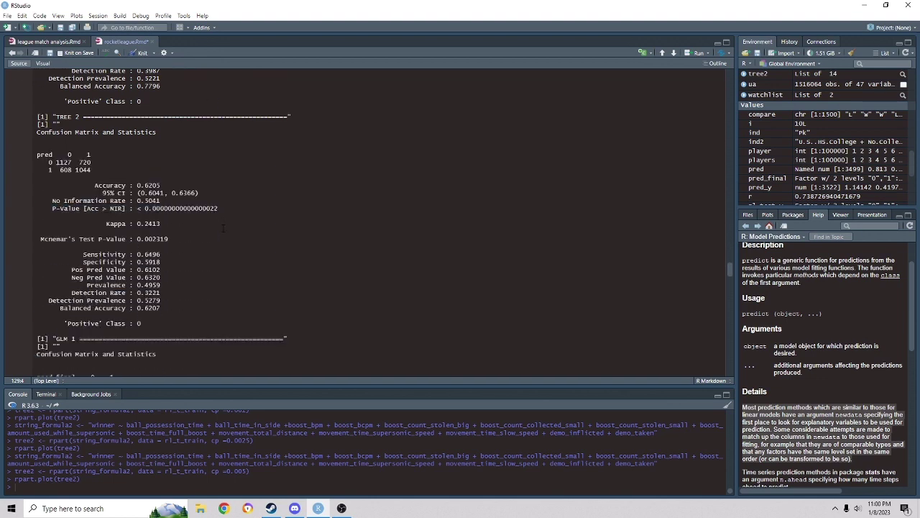
scroll(223, 228, "up", 7)
scroll(224, 223, "down", 8)
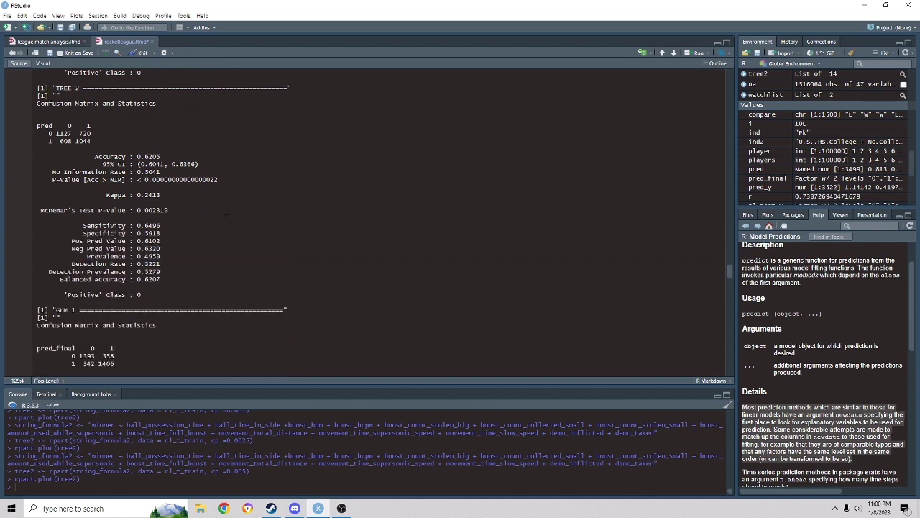
left_click_drag(170, 156, 138, 156)
left_click(181, 151)
left_click_drag(37, 171, 223, 180)
left_click(225, 179)
Compare the accuracy of GLM 1 and GLM 2 in their confusion matrix statistics.
scroll(200, 151, "down", 10)
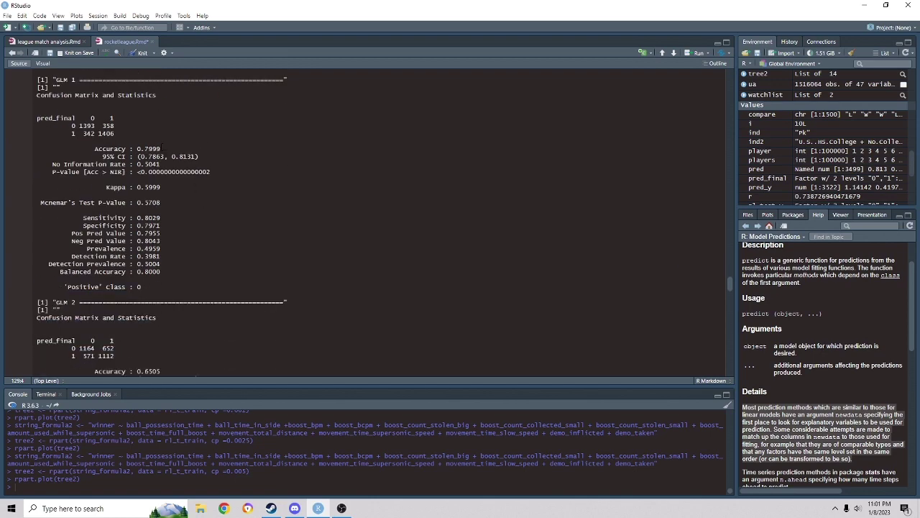
left_click_drag(130, 149, 157, 149)
left_click(186, 172)
scroll(178, 227, "down", 5)
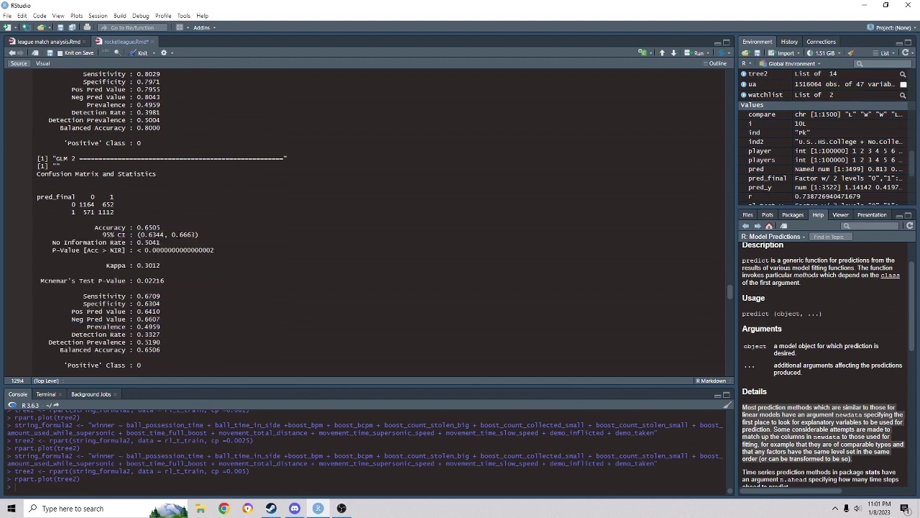
left_click_drag(182, 227, 153, 237)
left_click(170, 217)
Revisit the boost_bcpm coefficient in the glm2 summary and return to the GLM 2 confusion matrix.
scroll(308, 253, "up", 15)
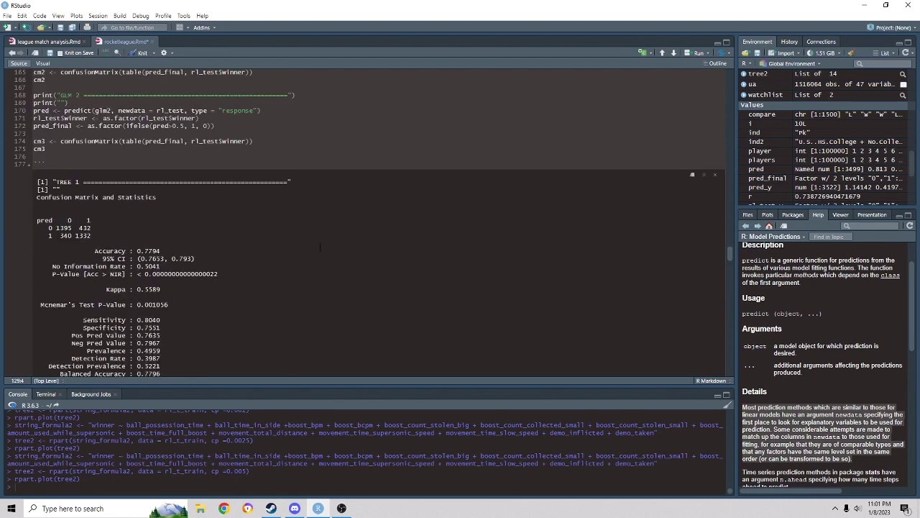
scroll(308, 254, "up", 5)
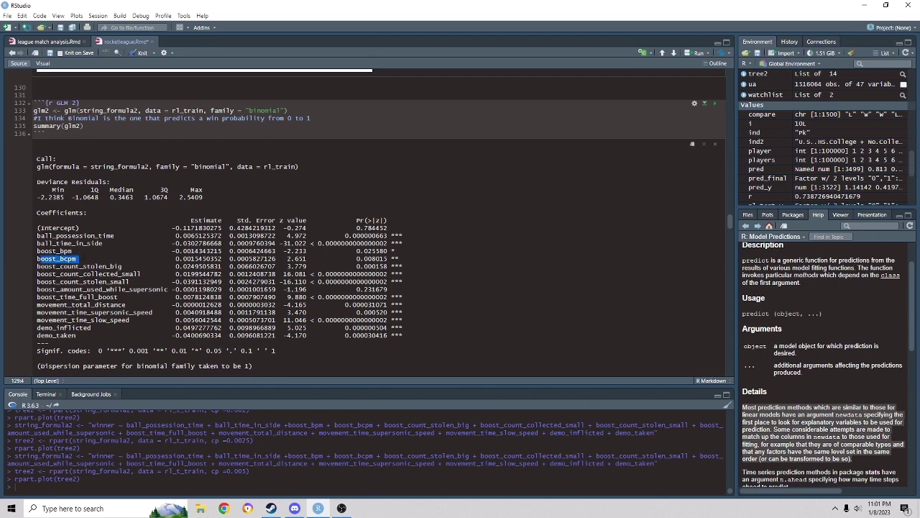
scroll(243, 276, "down", 10)
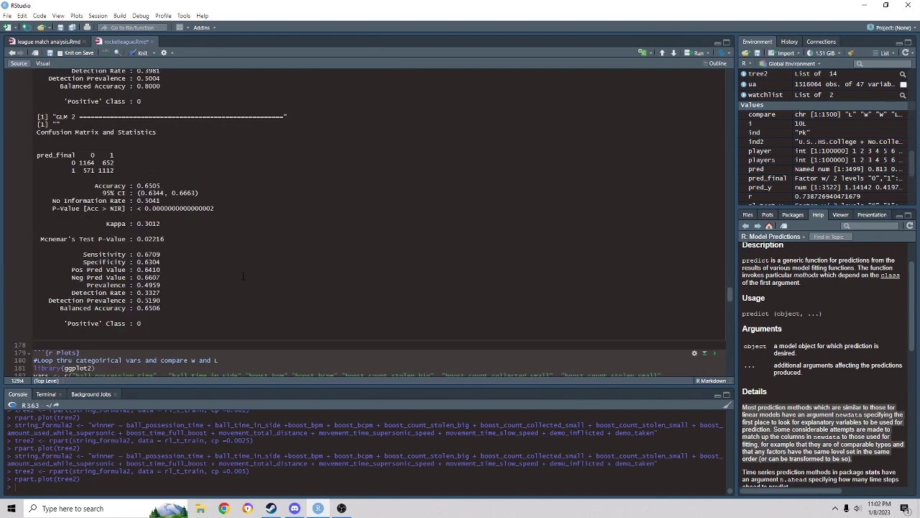